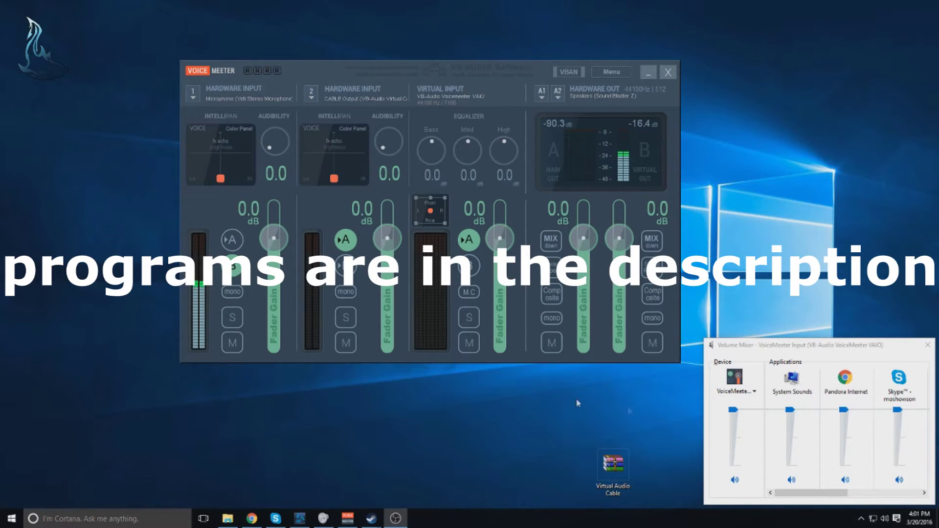
Put the Virtual Audio Cable folder on the desktop, open it to locate VBCABLE_Setup_x64, and close the folder window.
drag(661, 412, 557, 484)
drag(924, 488, 586, 465)
double_click(586, 454)
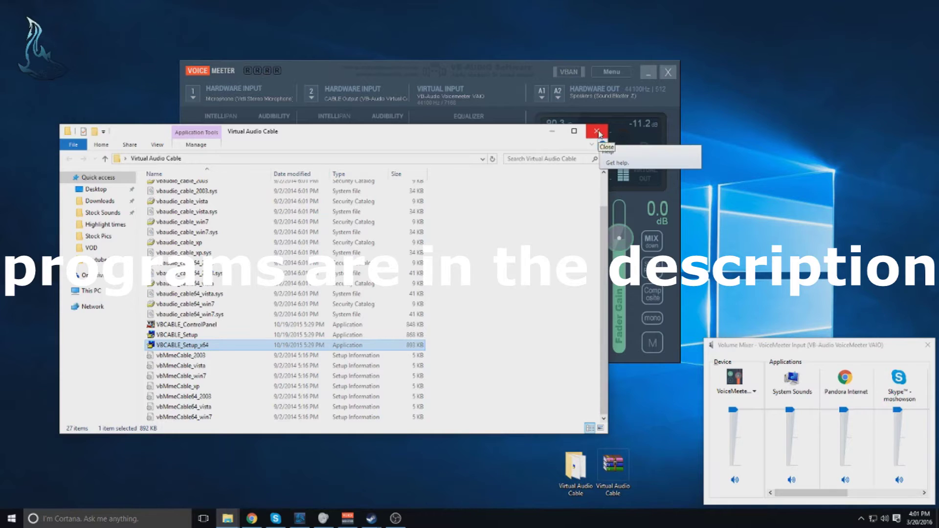
click(598, 132)
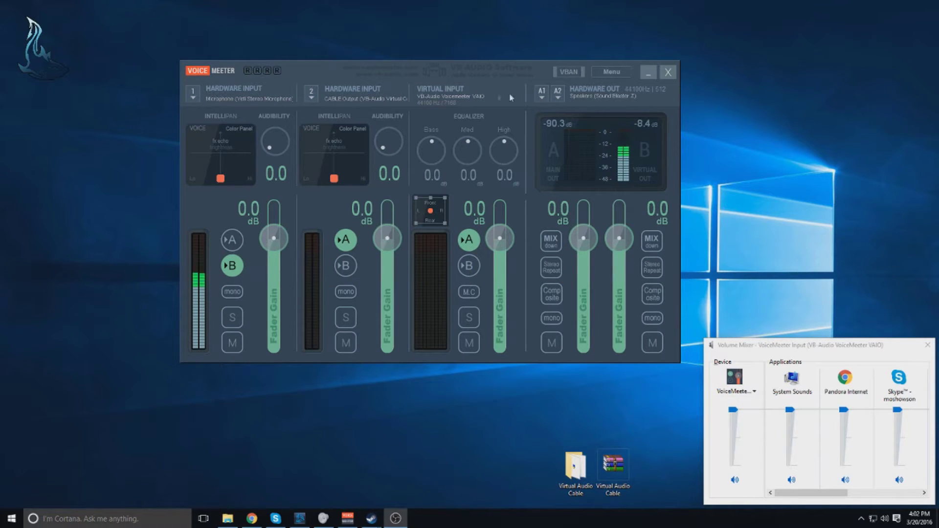
Open the Windows Sound settings and review the playback and recording devices, including the CABLE and VoiceMeeter entries.
right_click(884, 524)
click(807, 422)
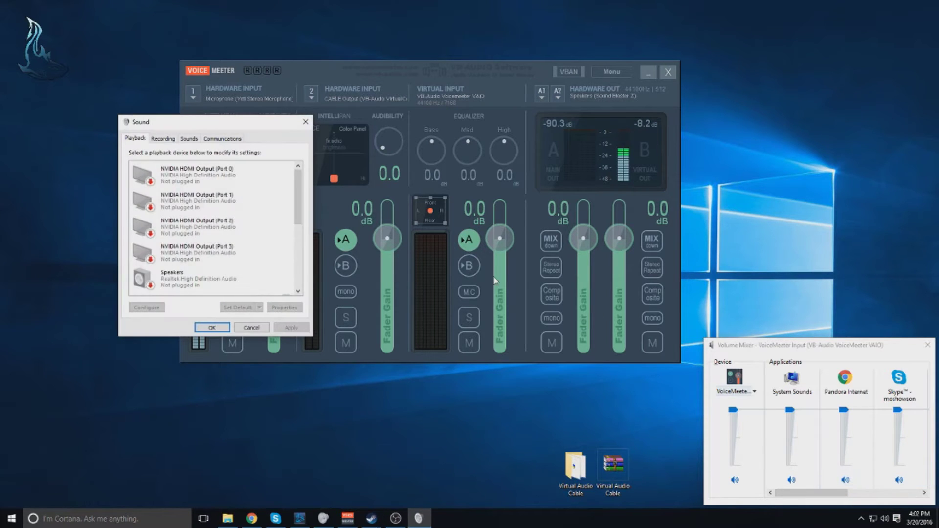
drag(298, 196, 302, 259)
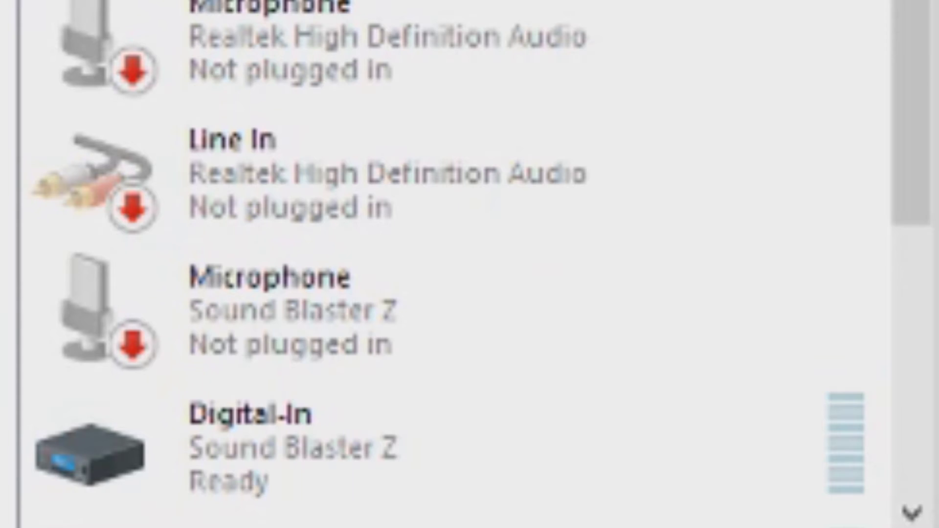
scroll(898, 137, down, 3)
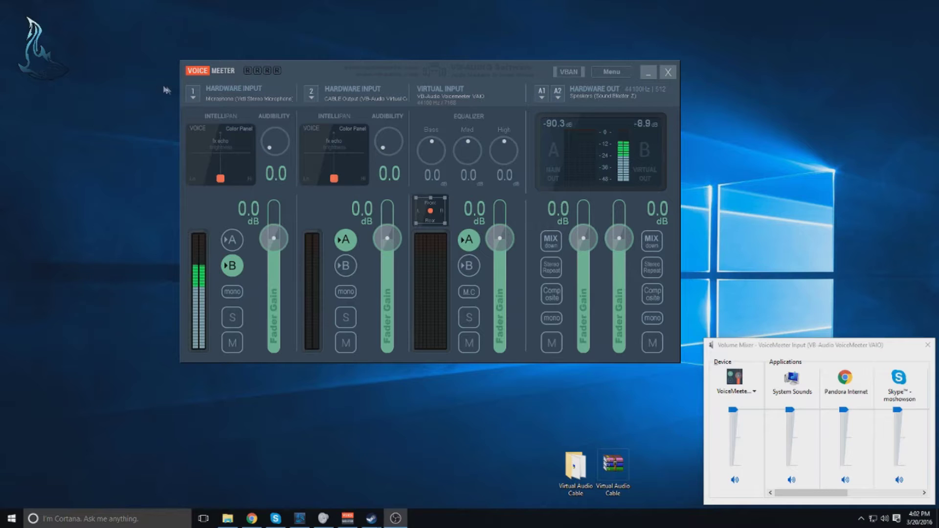
In VoiceMeeter, review the device choices for hardware inputs 1 and 2 and for hardware output A1.
click(192, 95)
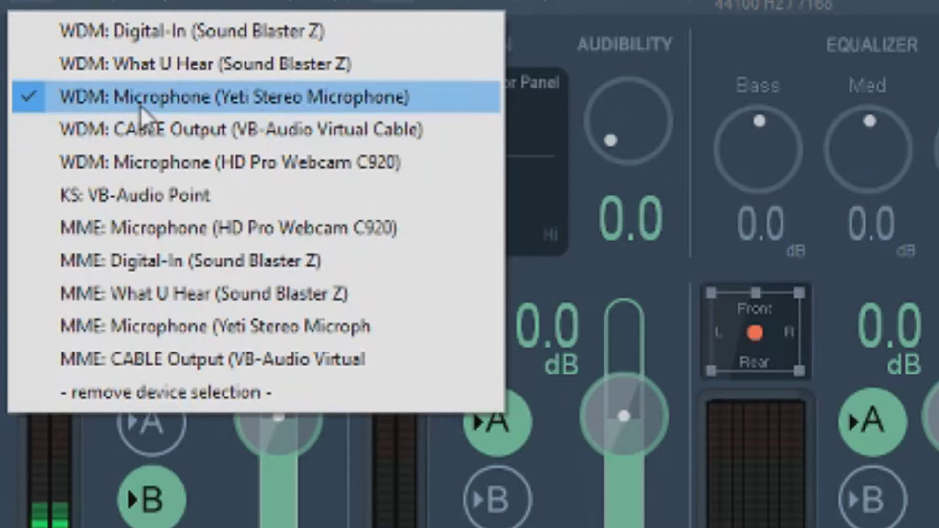
click(22, 2)
click(164, 18)
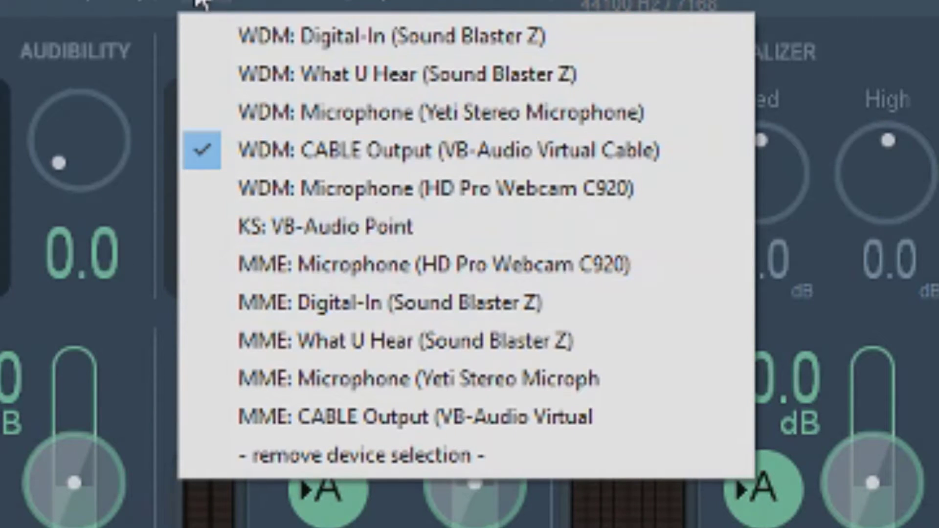
click(398, 80)
click(538, 93)
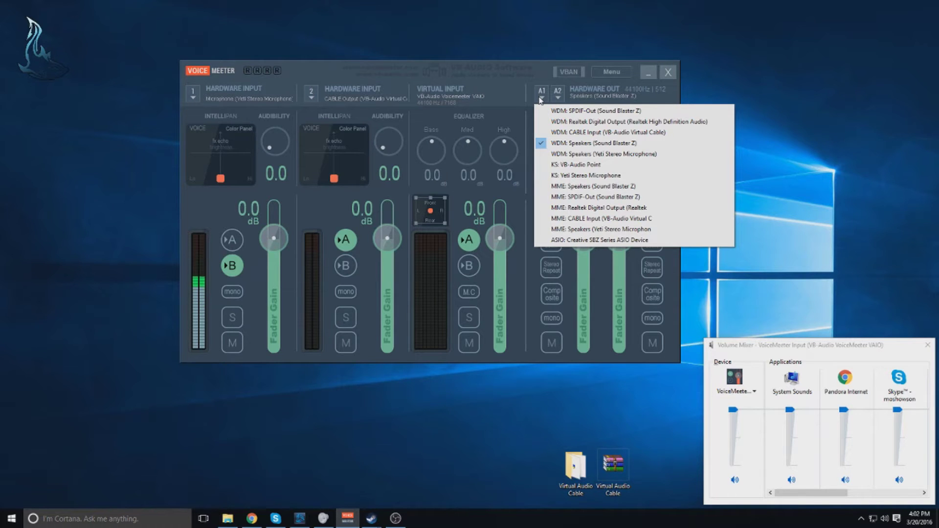
click(519, 81)
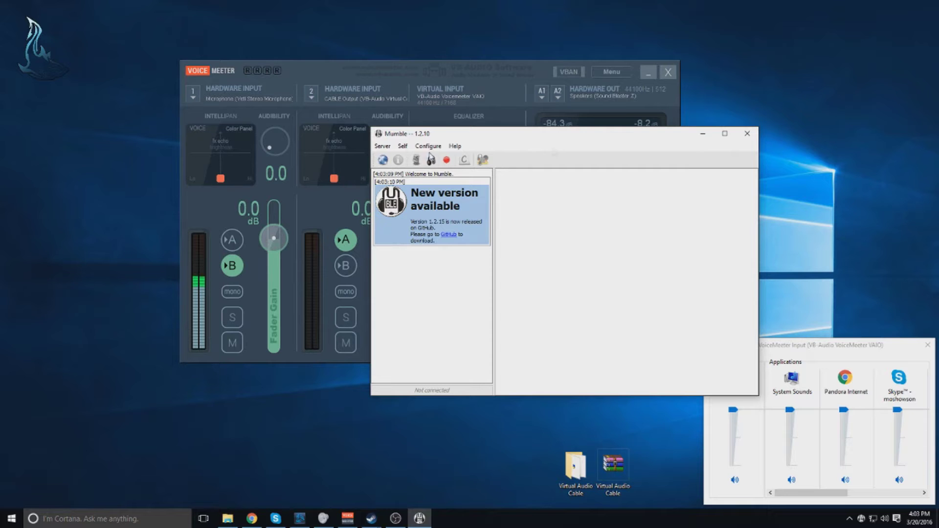
Open Mumble's Audio Wizard to view its audio device setup.
click(432, 147)
click(446, 168)
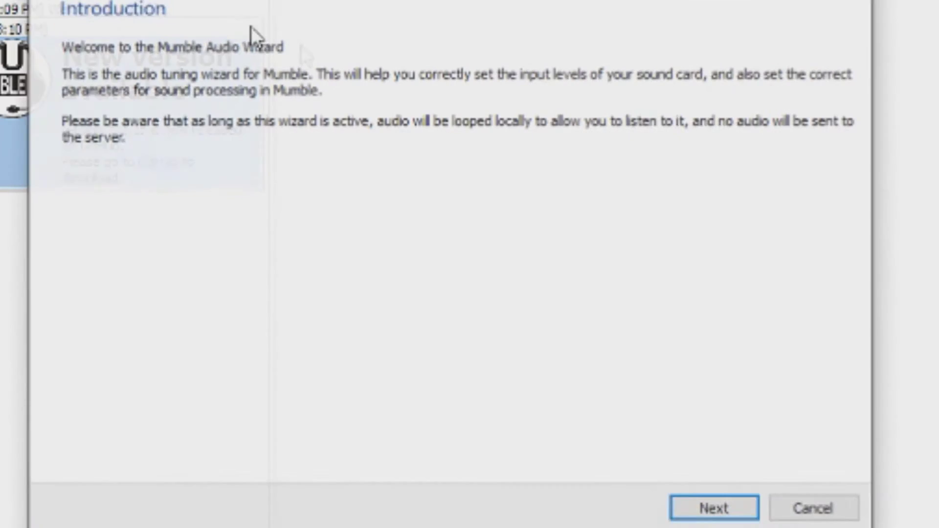
click(714, 509)
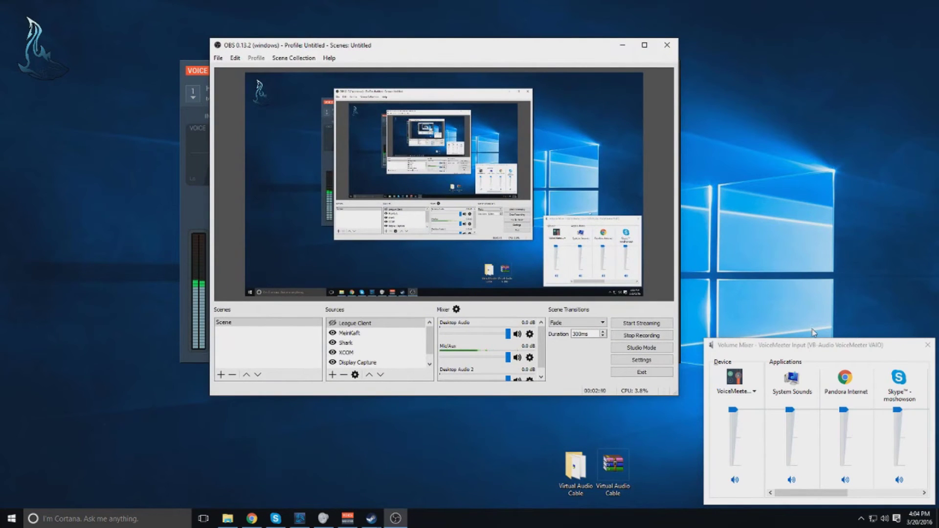
In the OBS settings, examine the audio track selections in the recording and streaming output options.
click(642, 360)
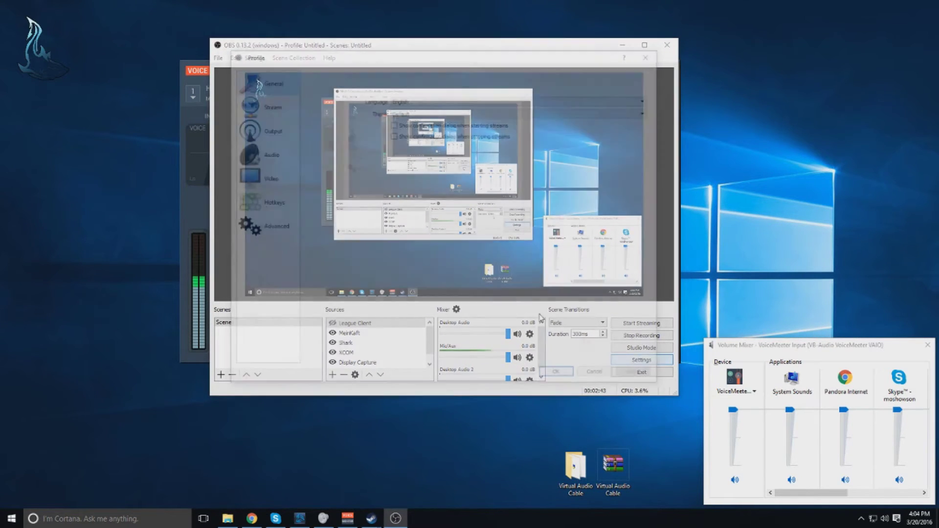
click(361, 100)
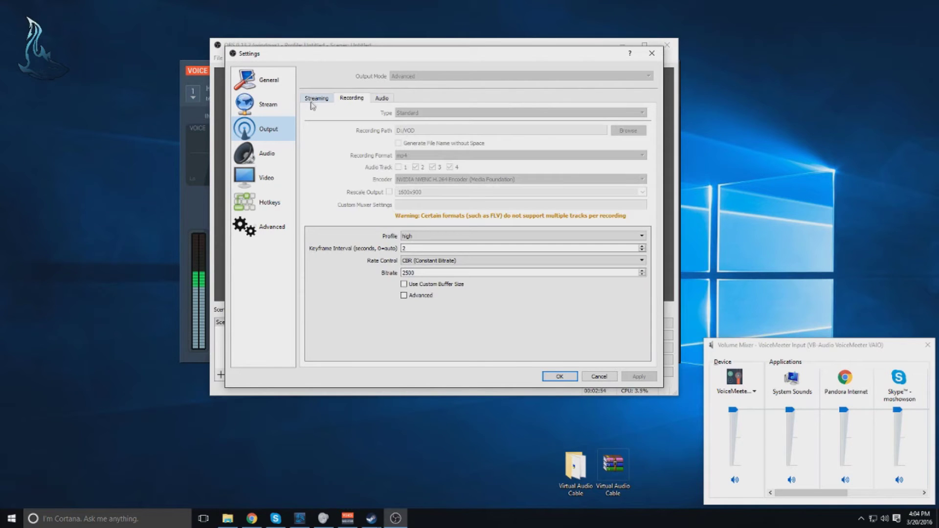
click(316, 98)
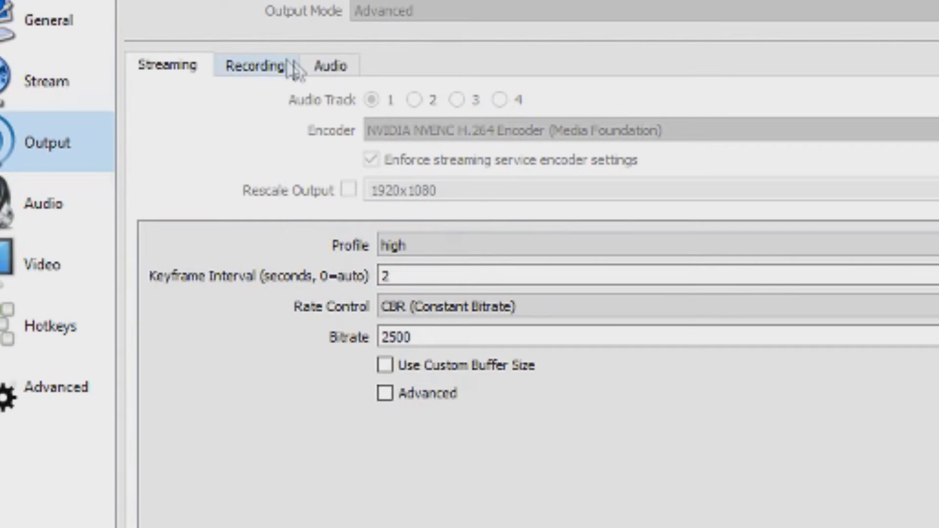
click(266, 72)
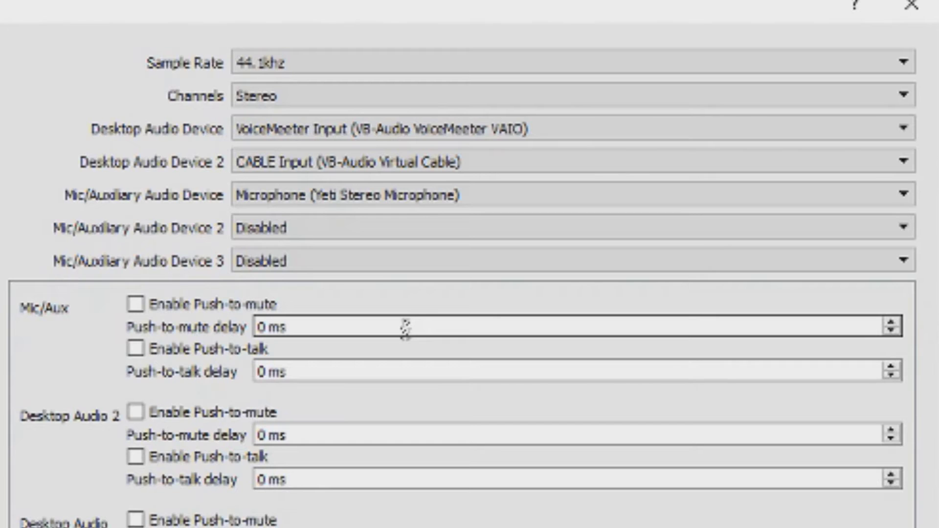
Review the device choices for both Desktop Audio devices and the Mic/Auxiliary device in the OBS audio settings, and accept the settings.
click(477, 132)
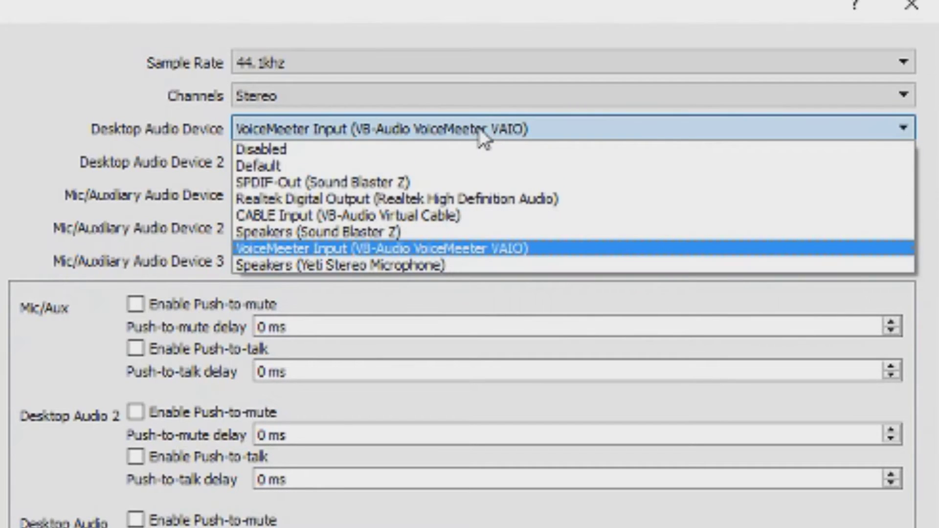
click(480, 132)
click(483, 162)
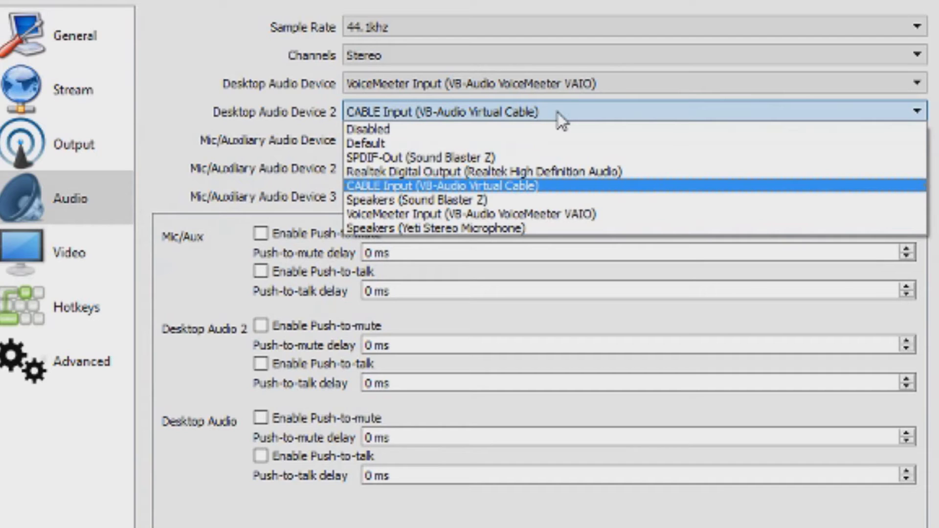
click(558, 112)
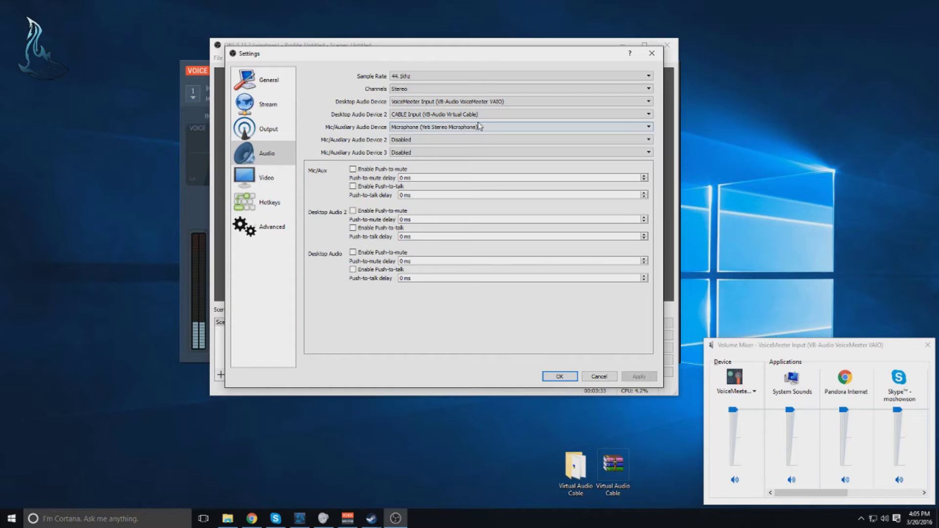
click(542, 140)
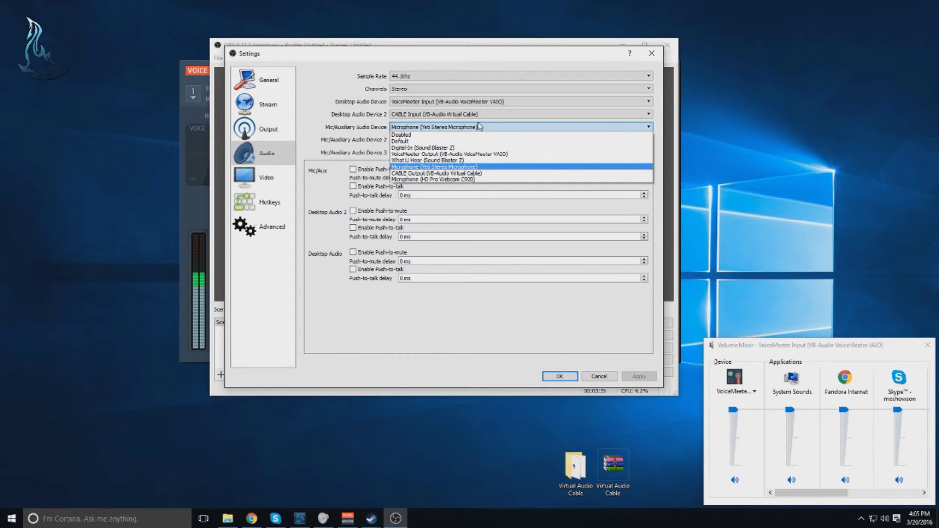
click(480, 127)
click(557, 377)
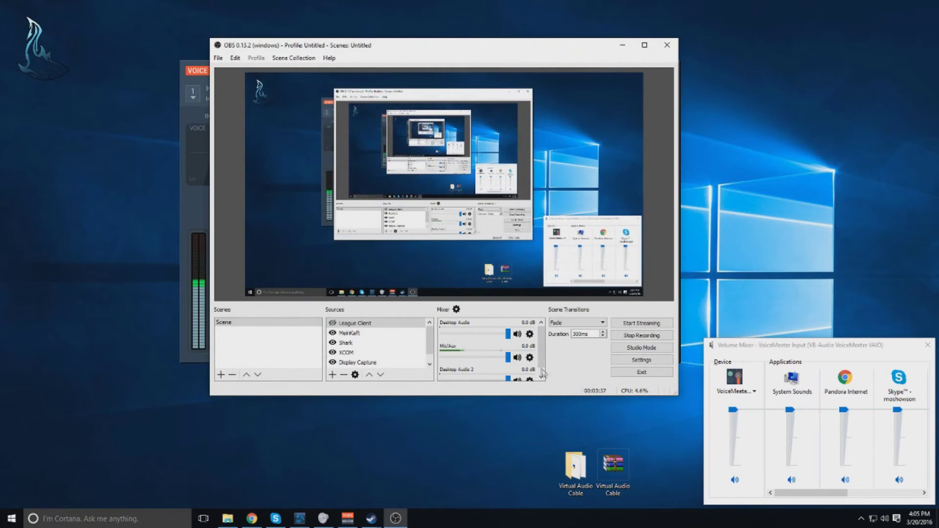
Examine the track assignments of each audio source in Advanced Audio Properties and look through the mixer's sources.
click(457, 310)
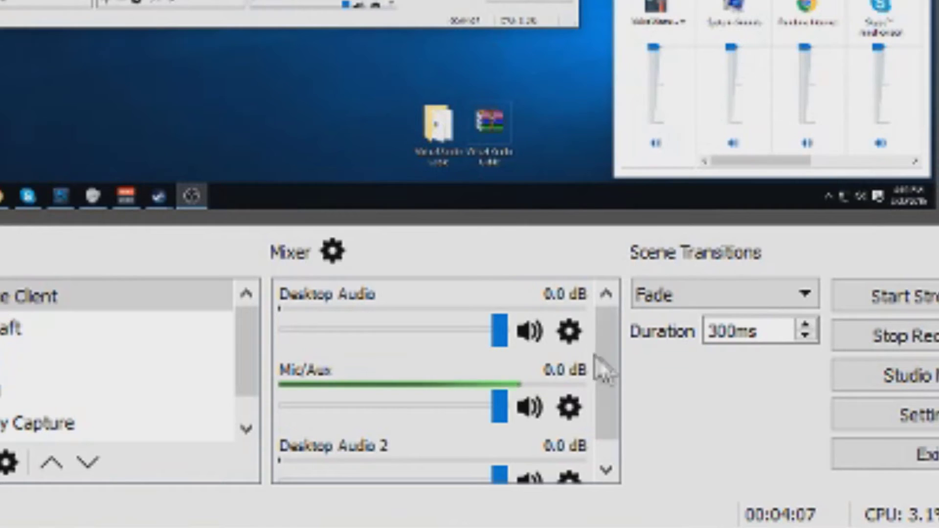
mouse_move(540, 345)
mouse_down()
mouse_move(543, 359)
mouse_move(545, 347)
mouse_up()
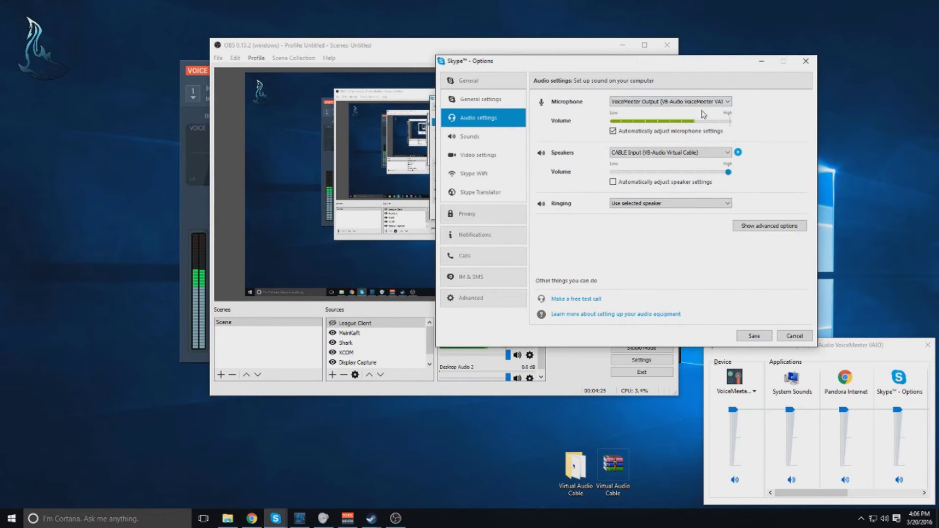
Move the Skype options window clear of the OBS mixer and play a test sound through the CABLE Input speakers.
drag(671, 65, 721, 26)
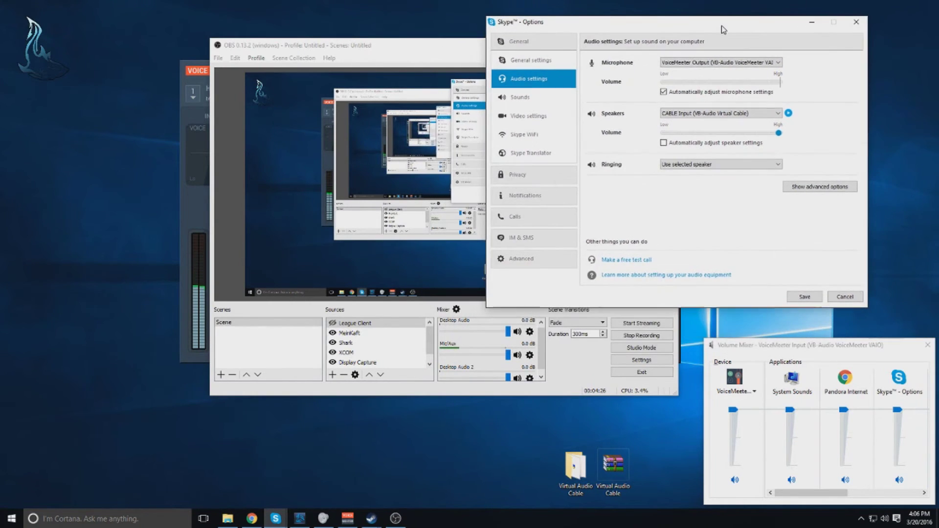
click(789, 113)
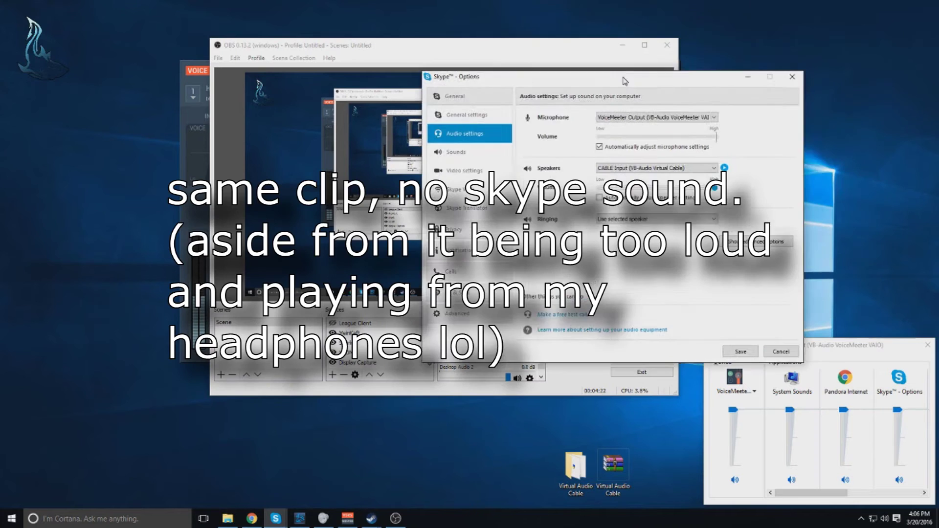
drag(624, 80, 638, 65)
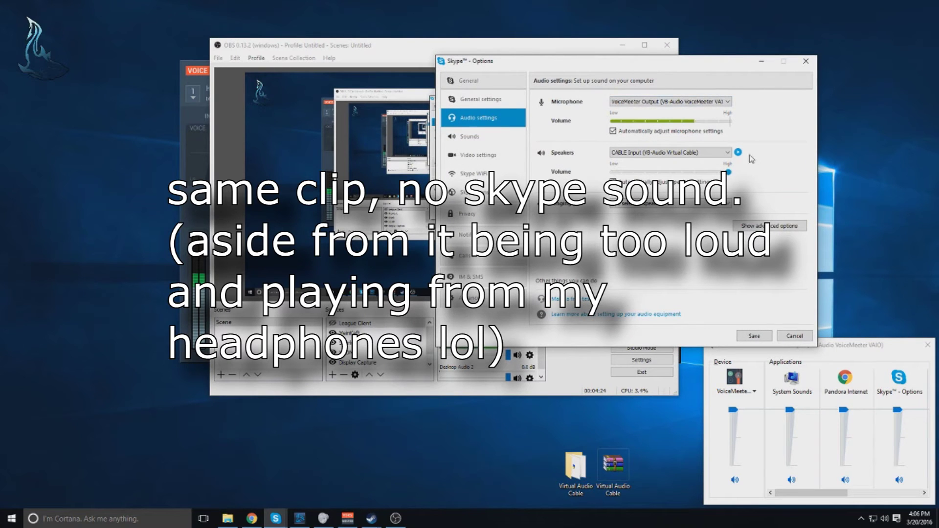
drag(671, 65, 721, 25)
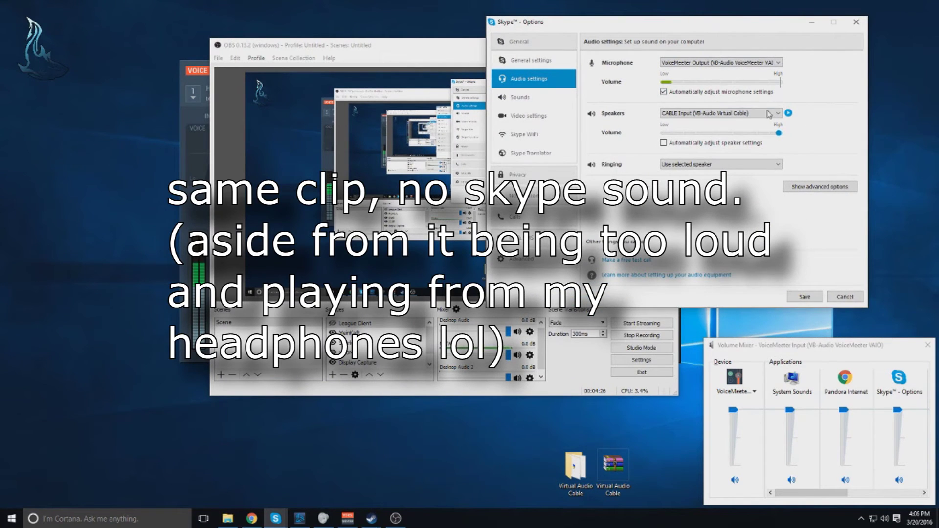
click(789, 114)
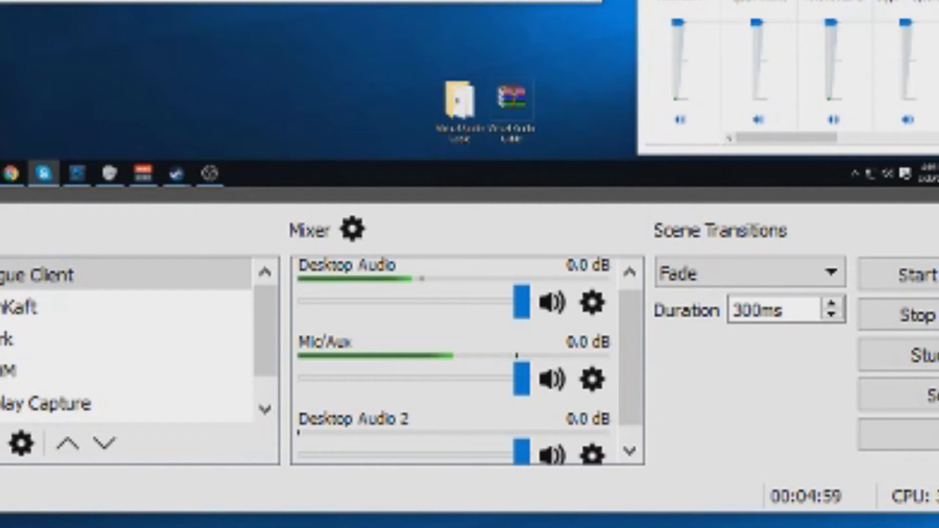
Bring OBS over the Vegas Pro timeline, compare the source track assignments with the imported audio tracks, and return to Vegas Pro.
key(alt+Tab)
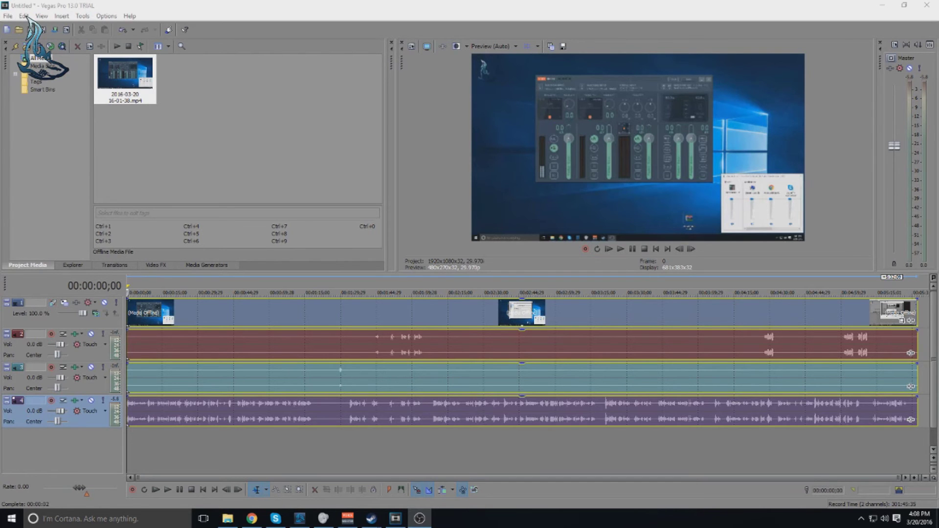
drag(938, 206, 369, 25)
click(402, 297)
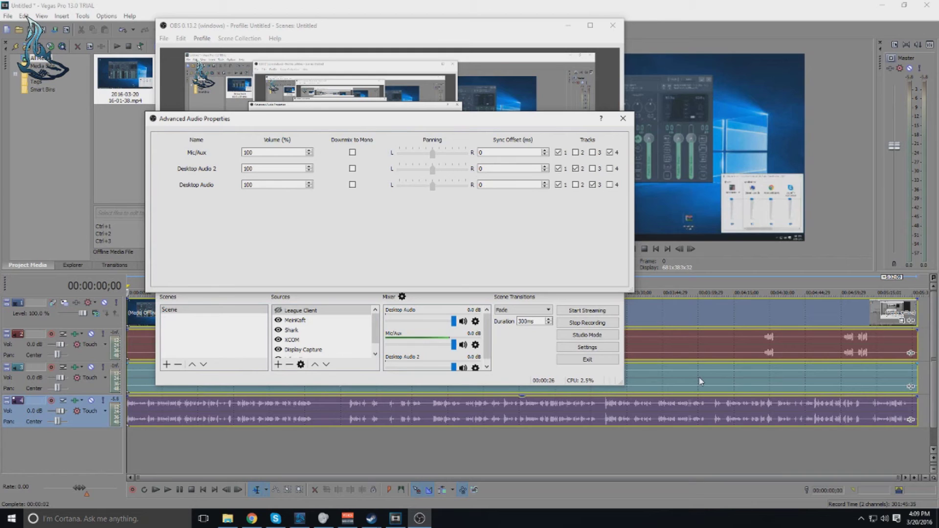
click(643, 134)
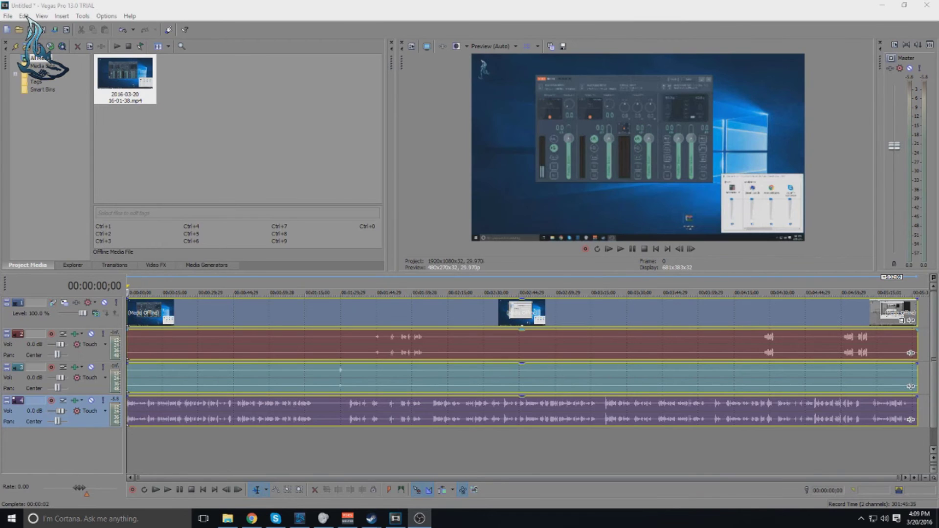
Place the playhead at 00:01:44:03, play track 4's audio in solo, and turn its solo off.
click(377, 346)
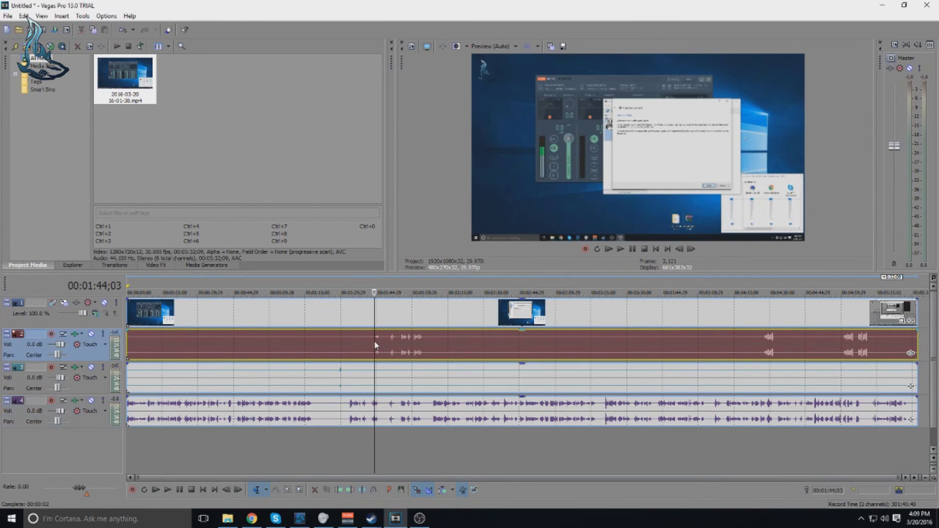
click(102, 402)
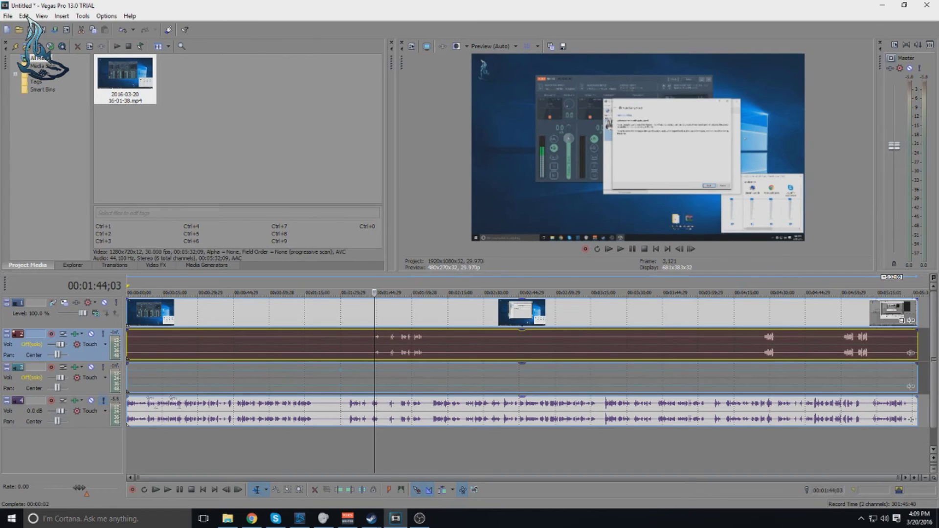
click(621, 249)
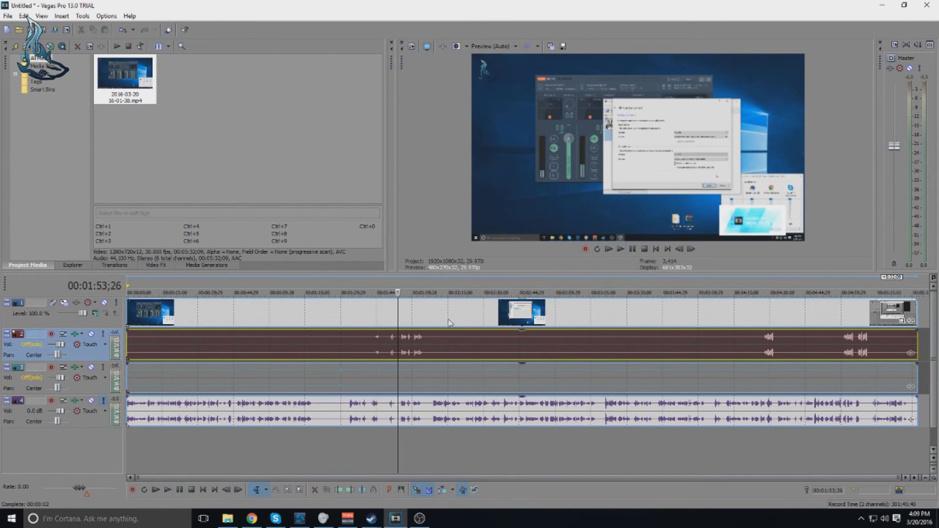
scroll(449, 322, up, 2)
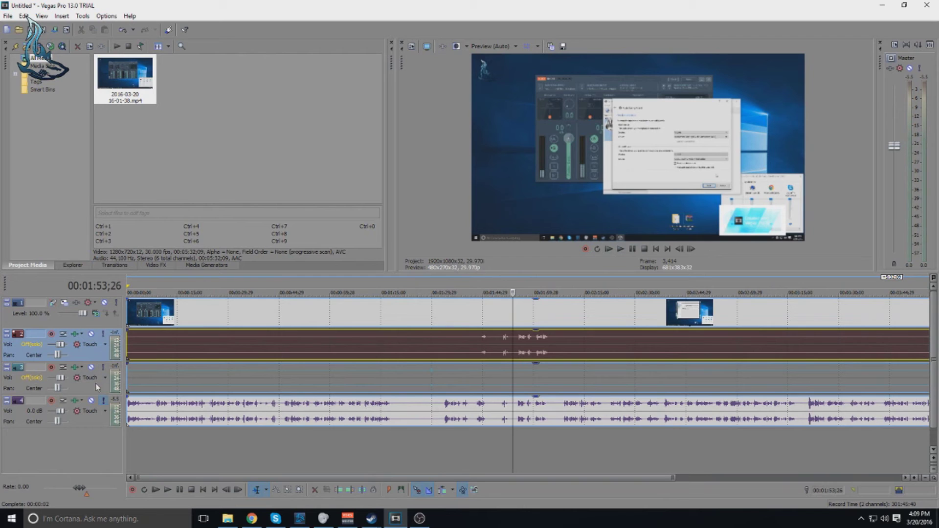
click(103, 401)
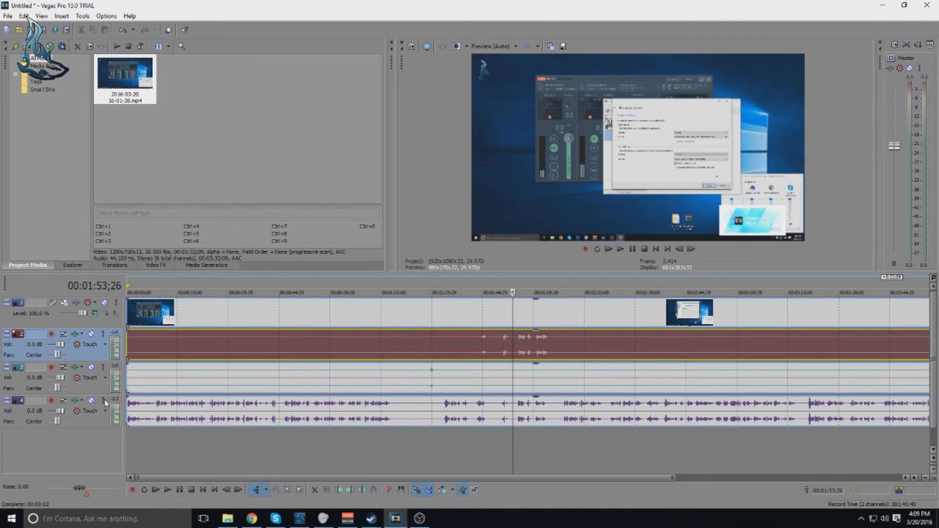
Split the clips on all tracks around track 2's audio bursts, at about 00:01:50 and at 00:02:05;22.
click(504, 341)
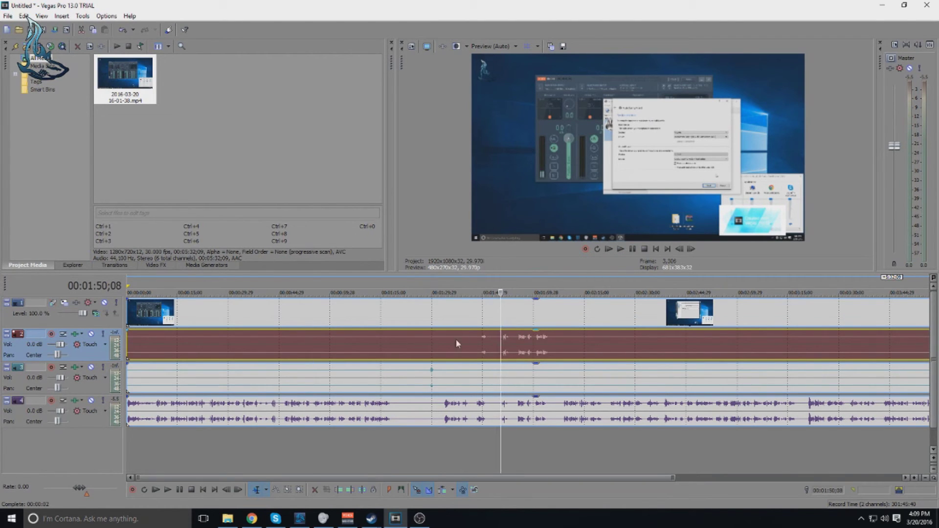
click(500, 340)
right_click(568, 343)
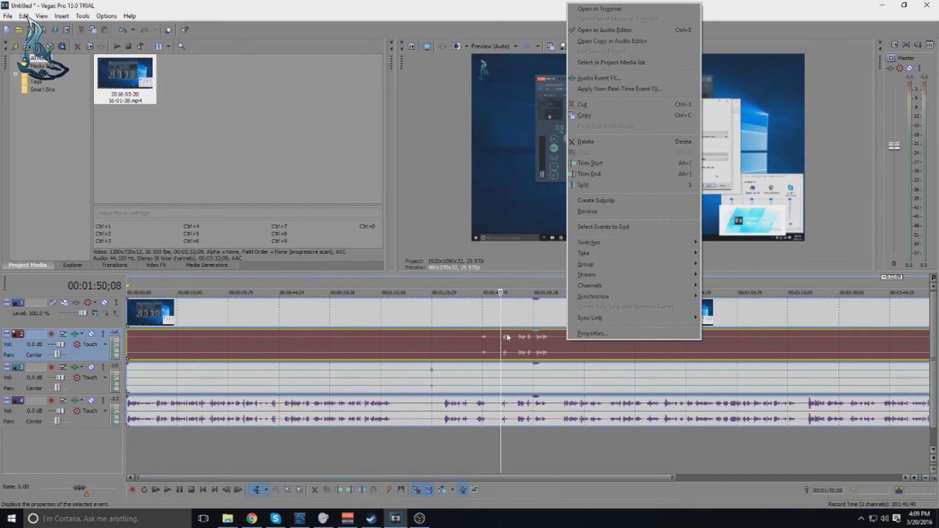
click(503, 336)
key(s)
click(552, 336)
key(s)
Remove track 2's isolated piece by moving it to a new track and deleting that track, and play the remaining section.
drag(538, 342, 539, 442)
right_click(566, 434)
click(586, 360)
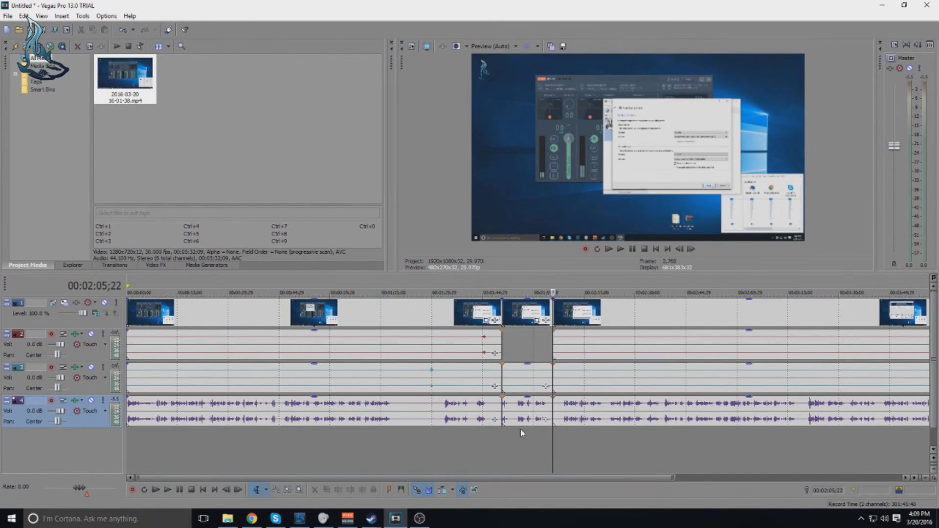
click(510, 419)
click(499, 418)
key(space)
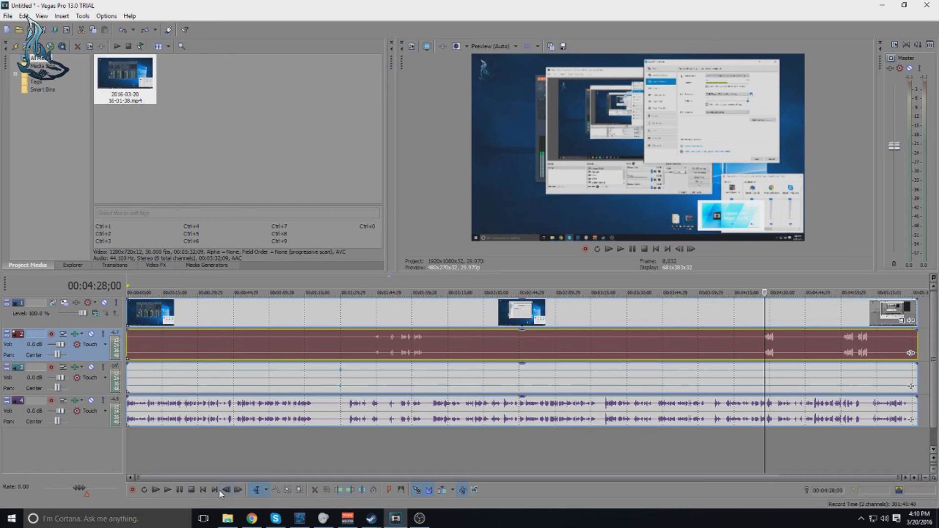
Play the audio from 00:04:28;00, and split the clips on all tracks at 00:04:26;29 and 00:04:33;11.
click(172, 492)
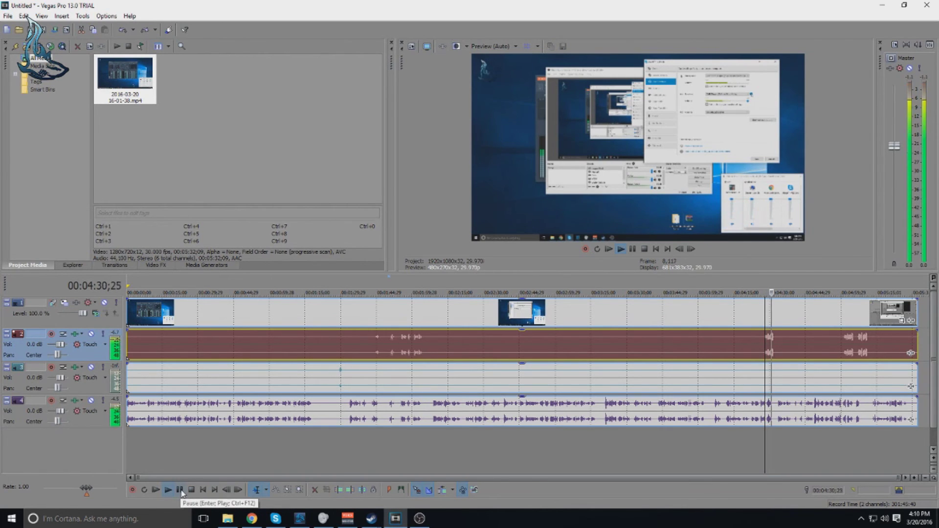
click(180, 490)
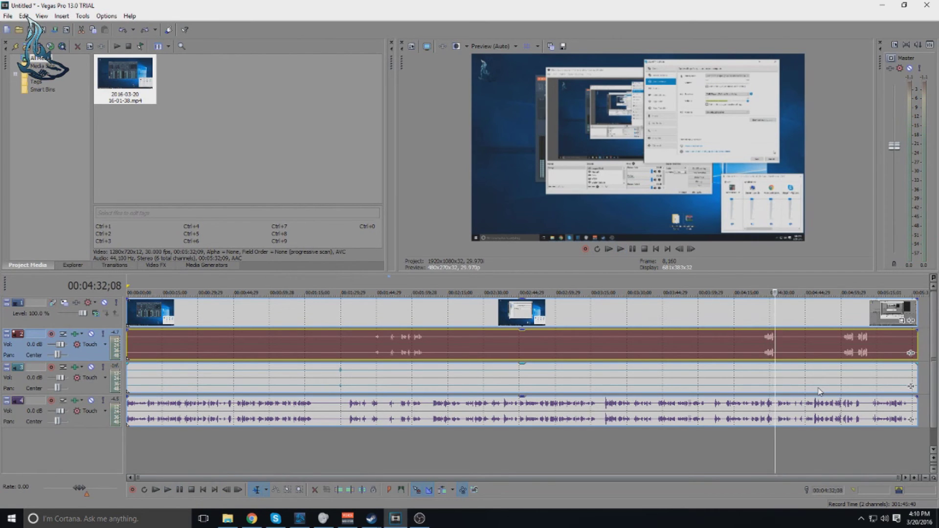
click(762, 348)
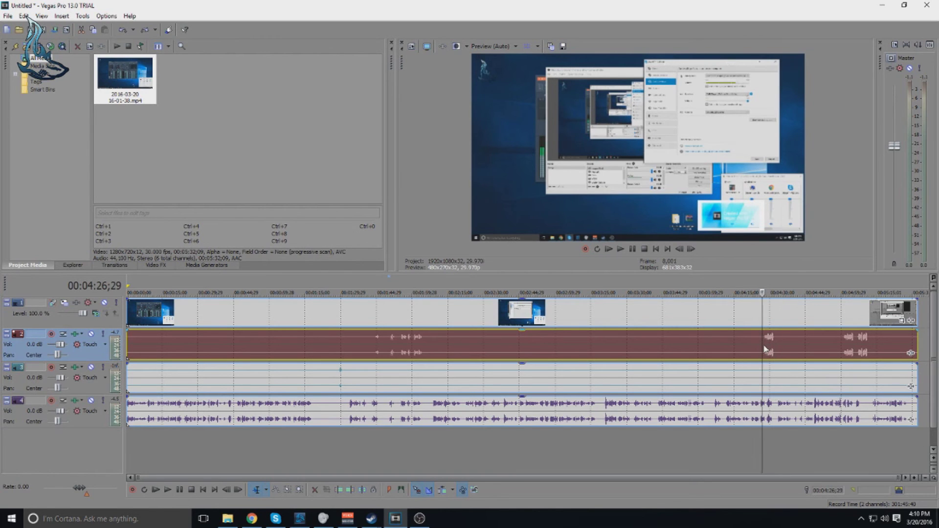
key(s)
click(778, 336)
key(s)
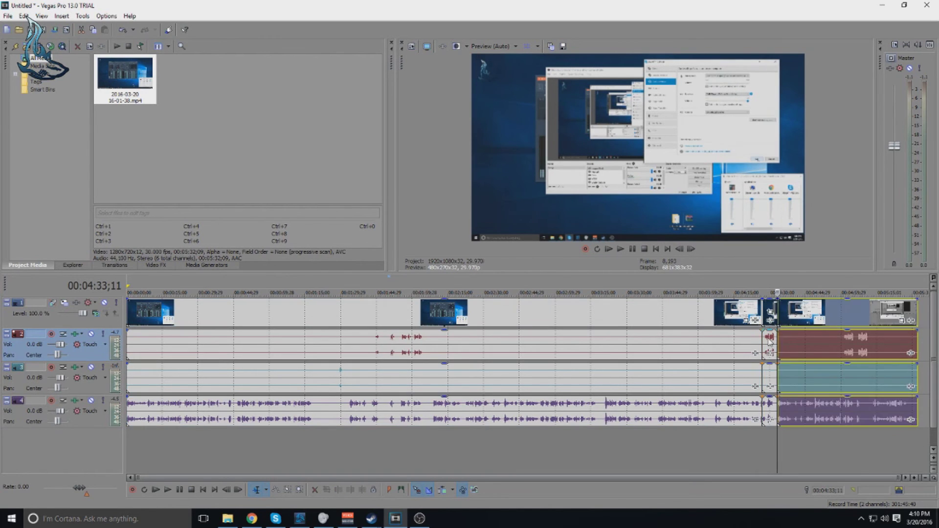
Remove track 2's piece between the splits through a new, deleted track, and play the section from 00:04:26;29.
drag(771, 341, 770, 442)
right_click(794, 440)
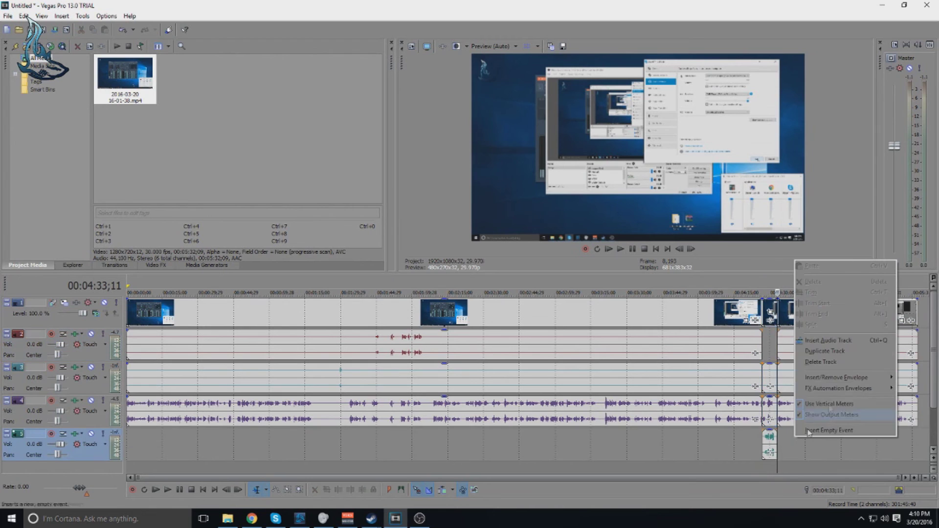
click(838, 363)
click(773, 388)
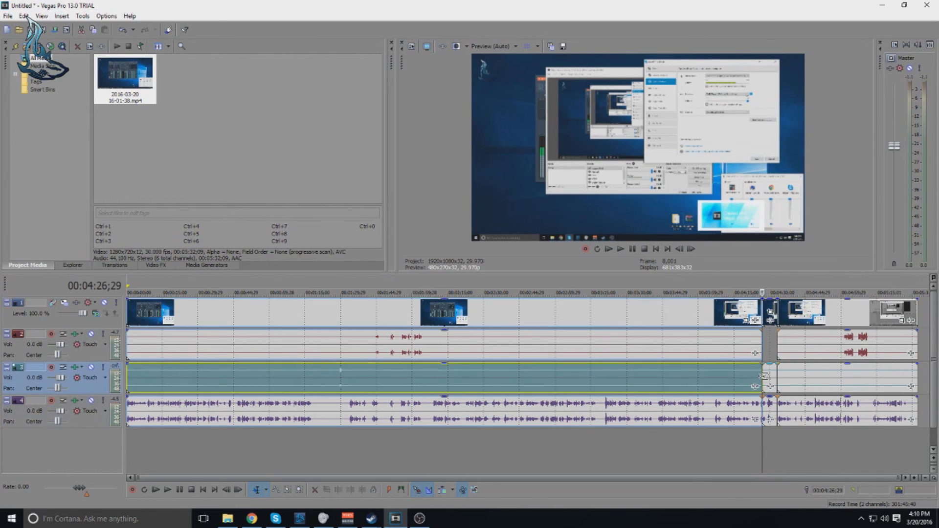
key(space)
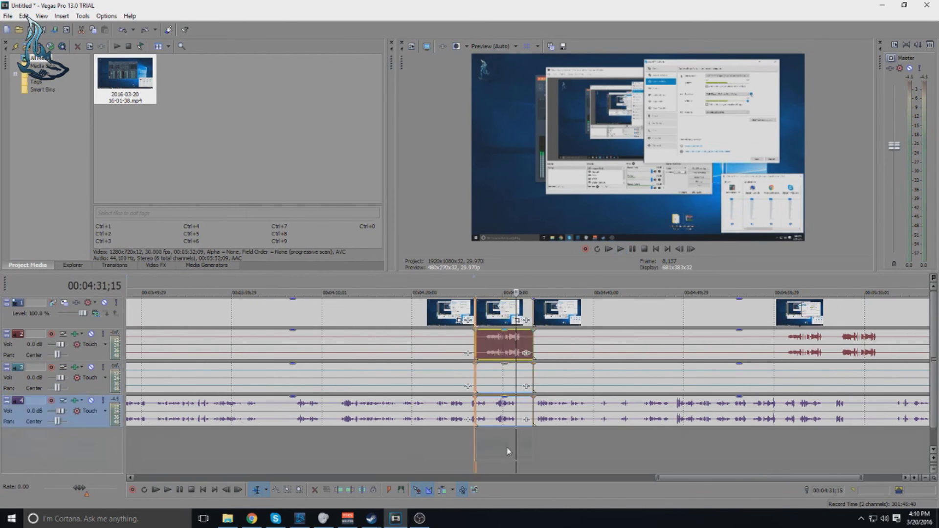
Delete the restored extra track holding track 2's piece, and play track 4's isolated section from 00:04:27;13.
drag(507, 451, 510, 450)
right_click(539, 445)
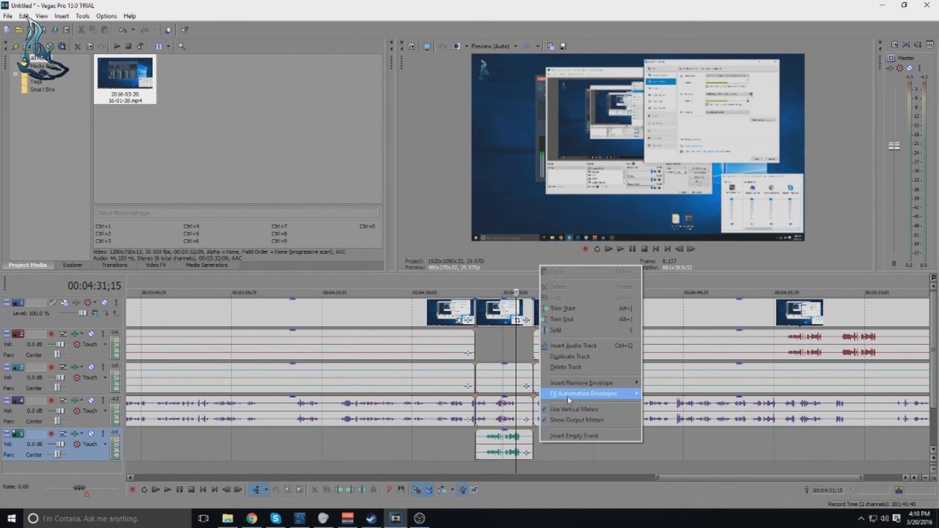
click(567, 369)
click(472, 417)
click(480, 418)
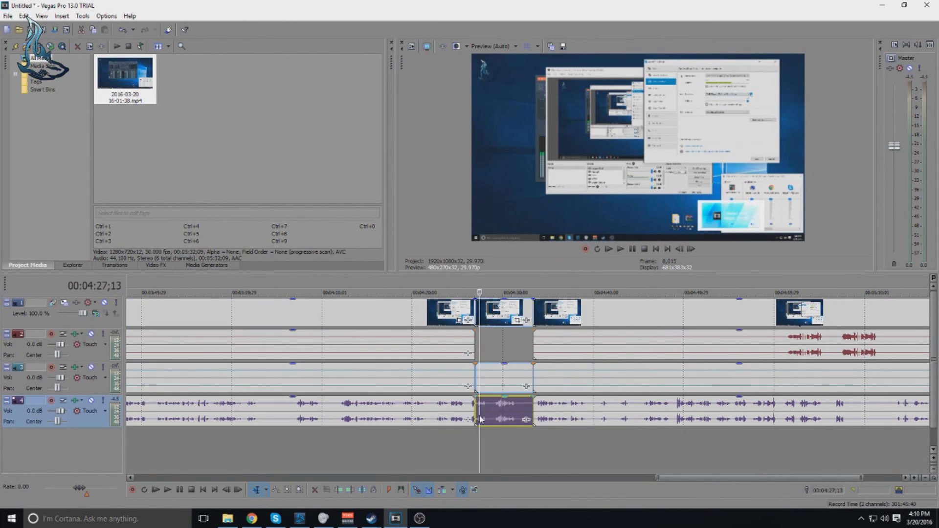
key(space)
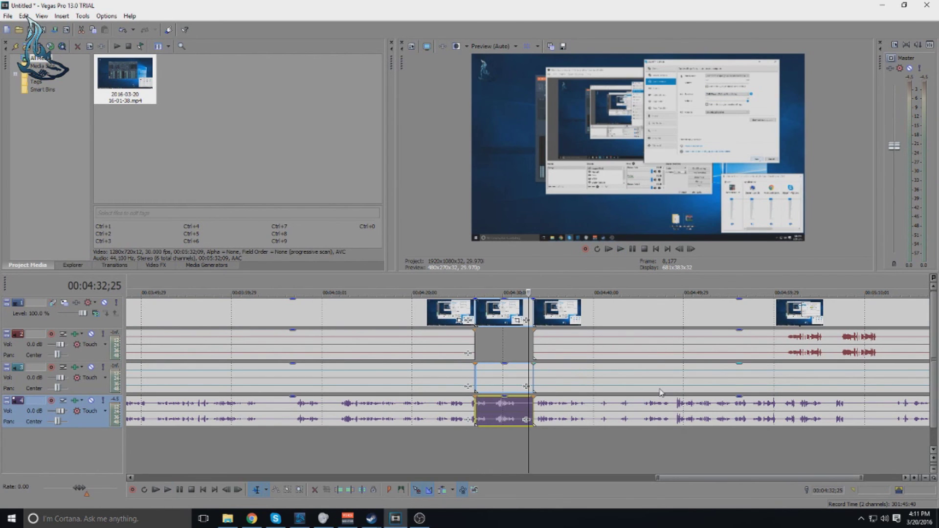
Split the clips on all tracks around track 2's last audio bursts, at 00:05:01;15 and 00:05:11;26.
scroll(661, 393, down, 1)
click(716, 346)
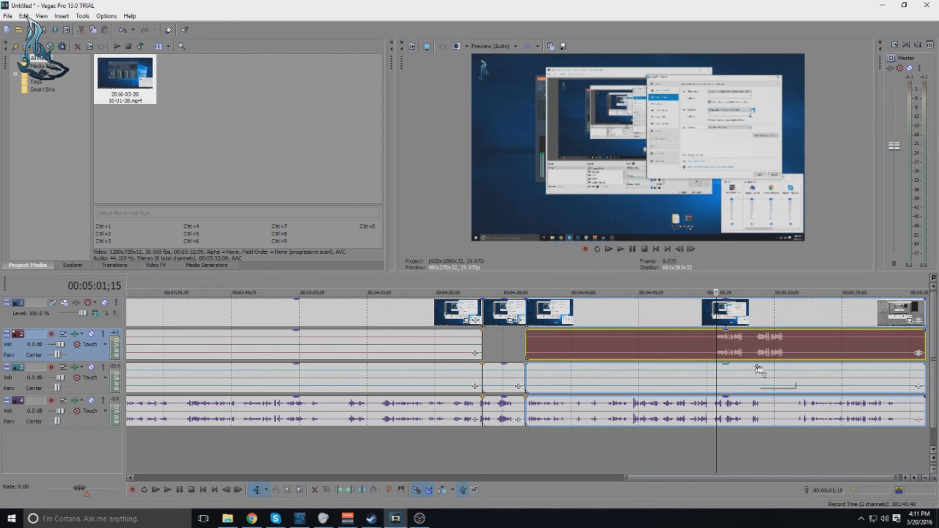
key(s)
click(787, 338)
key(s)
Move the isolated pieces of tracks 2 and 3 onto two new tracks and delete both new tracks.
drag(766, 346, 763, 459)
drag(740, 386, 741, 462)
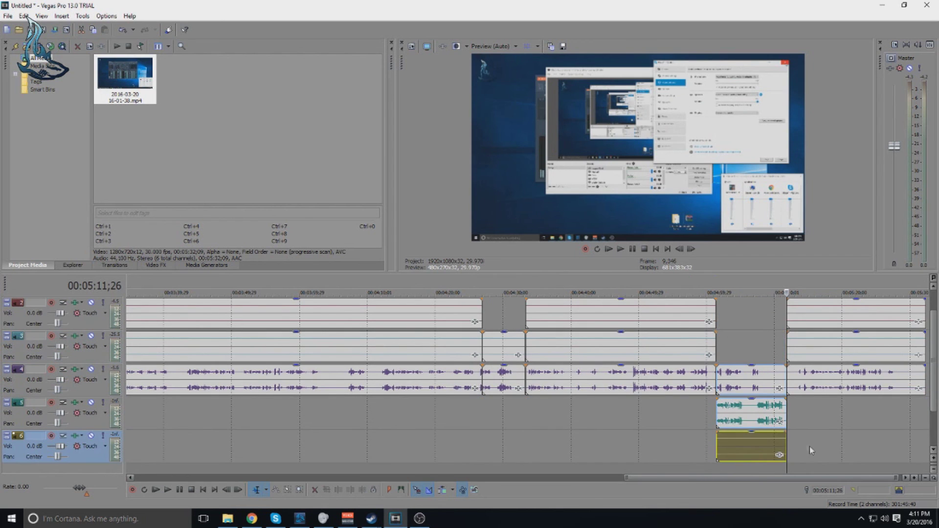
right_click(813, 412)
click(814, 415)
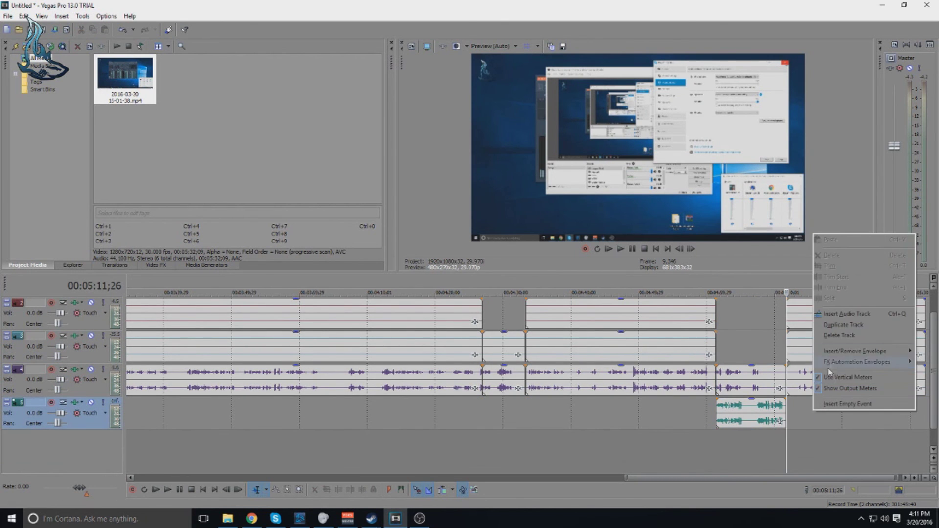
click(839, 336)
Play track 4's remaining section from the 00:05:01;15 split and pause at 00:05:09;23.
click(714, 416)
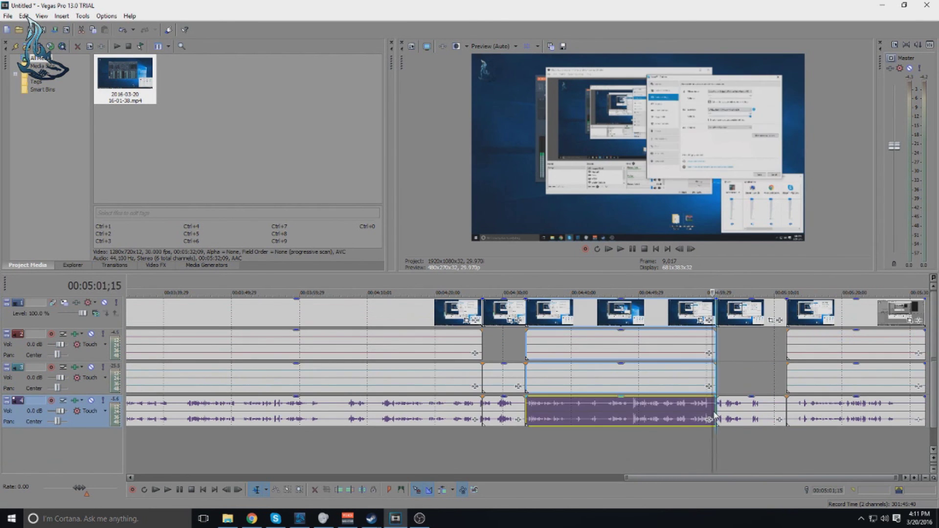
click(716, 418)
click(719, 416)
key(space)
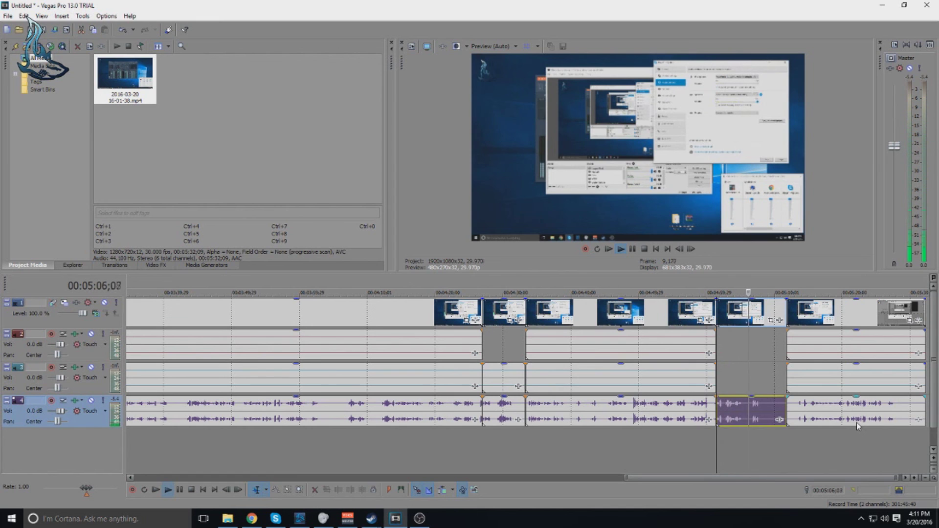
key(Return)
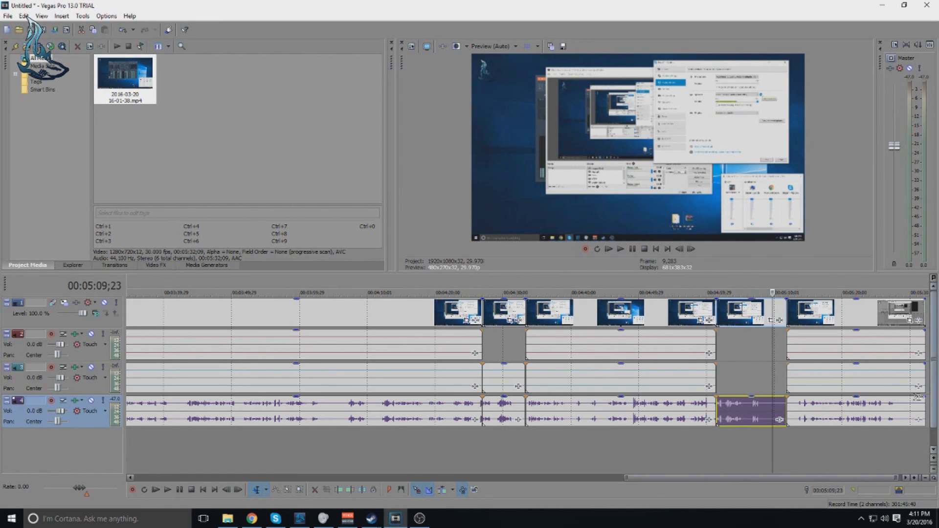
Undo the removal of track 3's isolated piece, and delete the extra track holding track 2's piece.
key(ctrl+z)
key(ctrl+z)
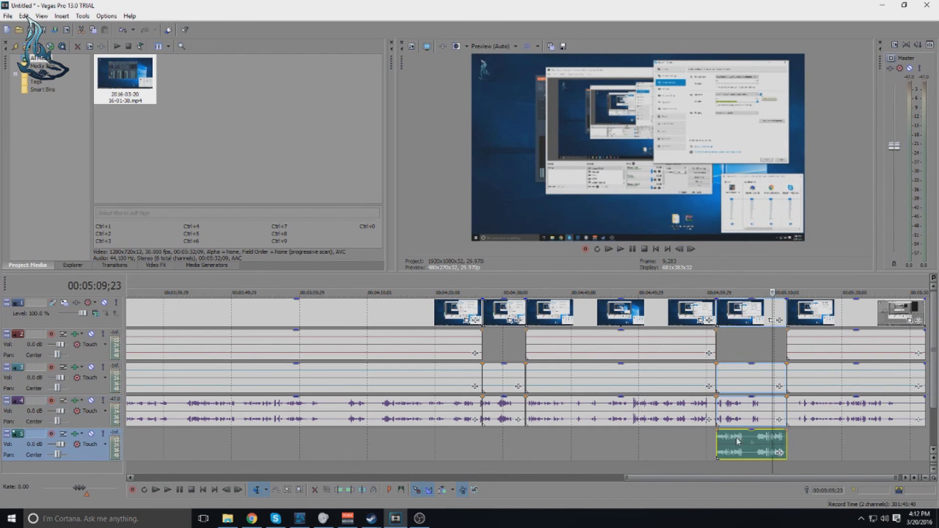
right_click(799, 437)
click(826, 363)
Remove track 4's isolated piece by moving it to a new track and deleting that track, and play track 3's section.
drag(758, 414, 766, 445)
right_click(794, 441)
click(820, 367)
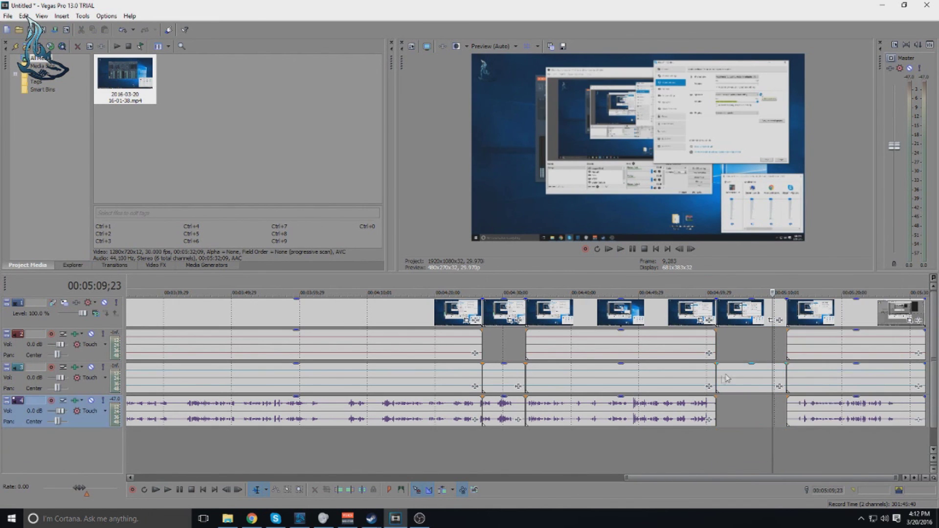
click(767, 382)
key(space)
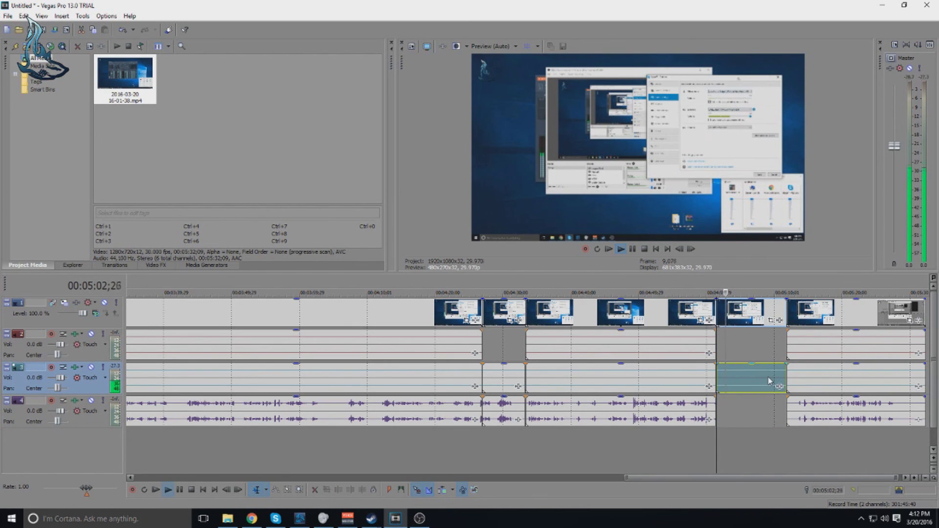